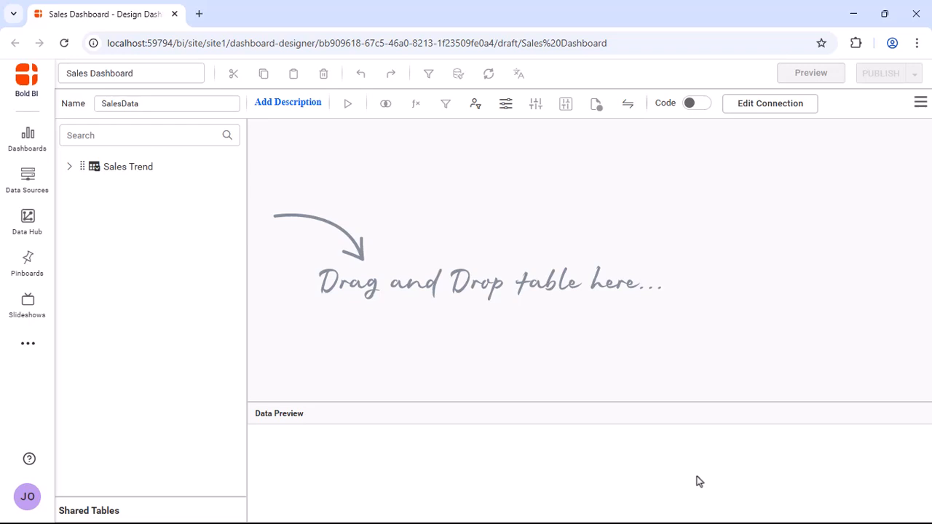
- Add the Sales Trend table to the SalesData source, turn on its data preview and save the data source
drag(153, 172, 481, 139)
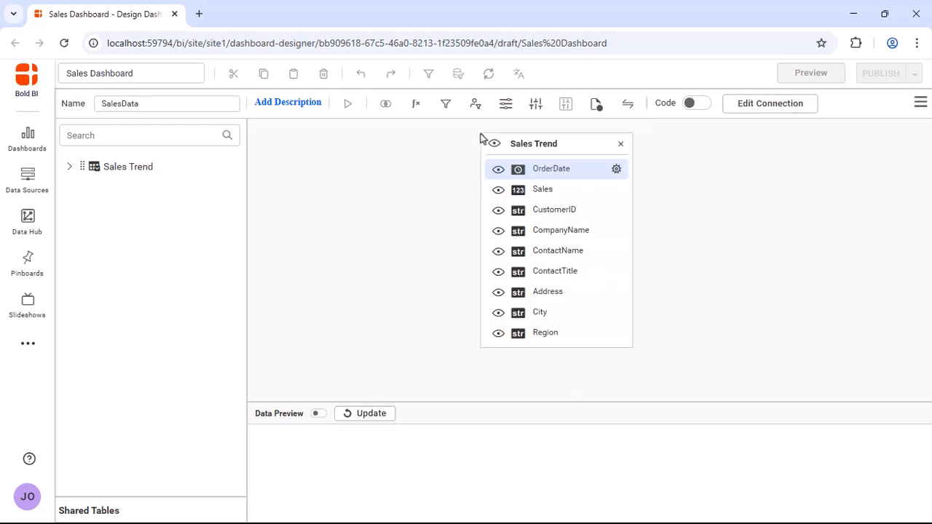
click(318, 414)
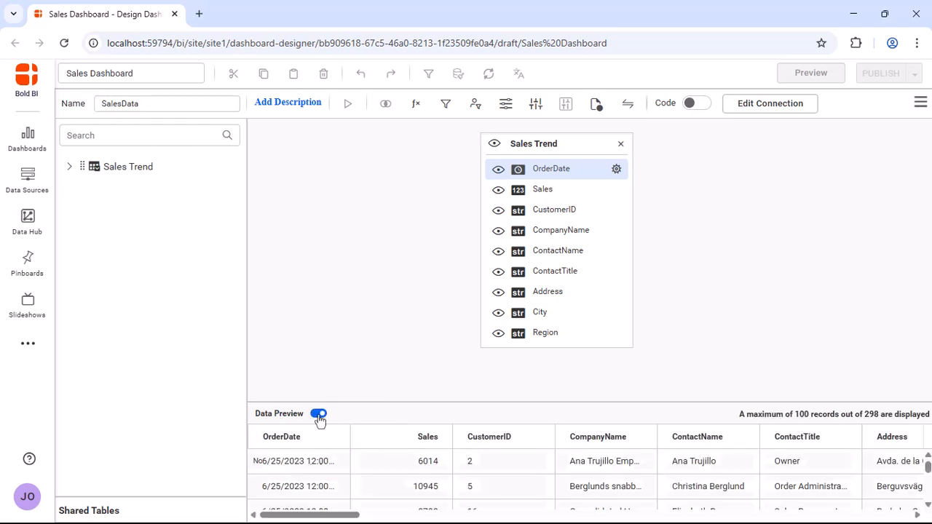
click(920, 103)
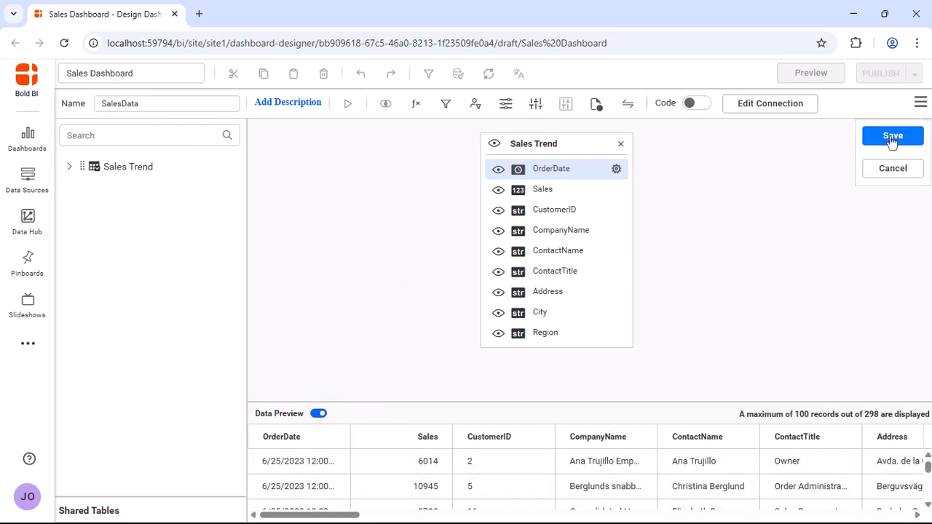
click(893, 136)
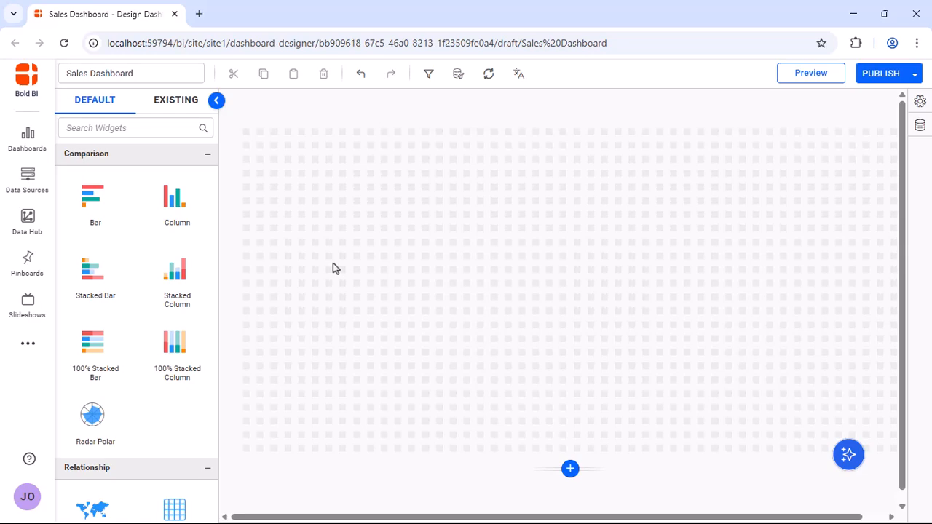
- Place a Period Over Period filter widget in the canvas's upper-left corner and enlarge it to about half the canvas width
scroll(152, 298, down, 10)
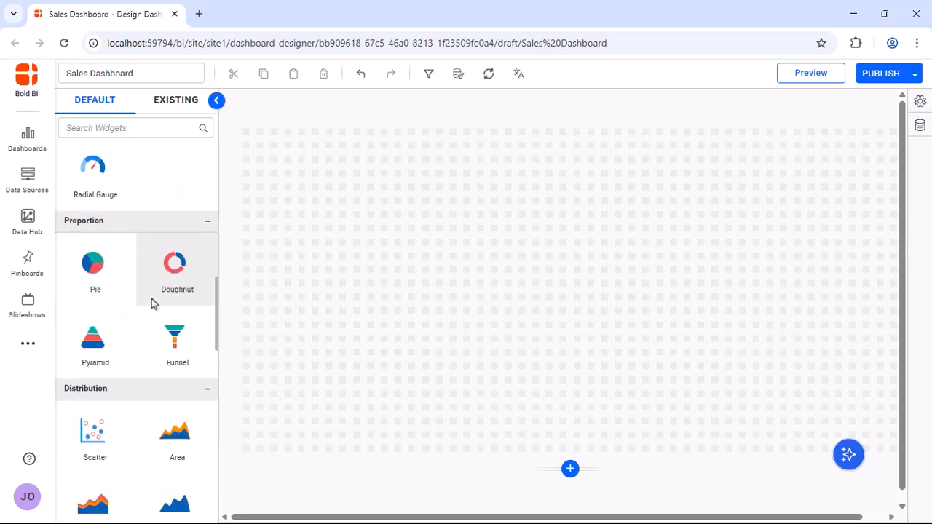
drag(175, 275, 246, 139)
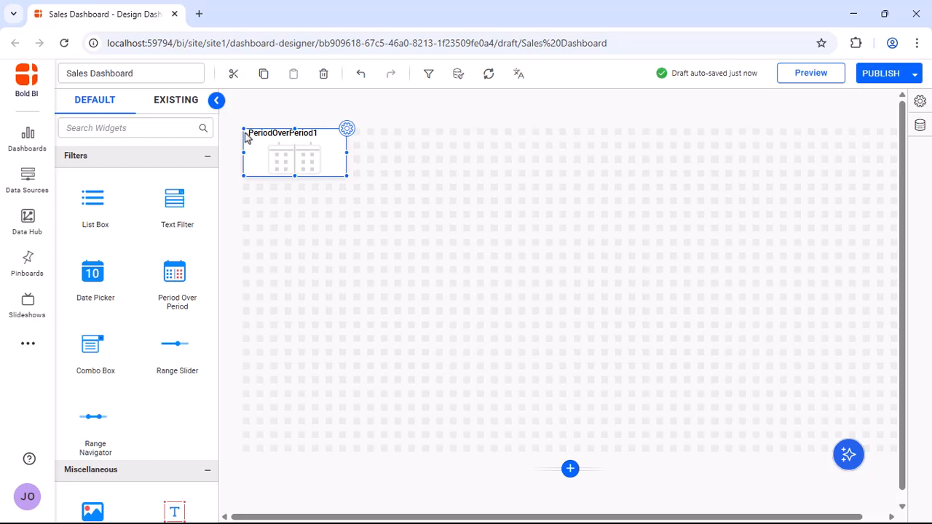
drag(347, 176, 540, 210)
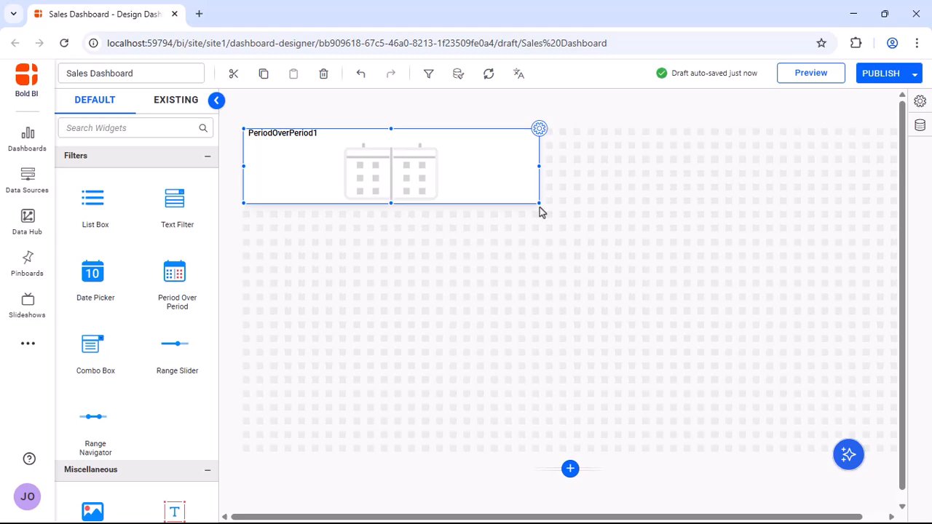
- Assign the OrderDate field from SalesData as the column of the Period Over Period widget
click(539, 129)
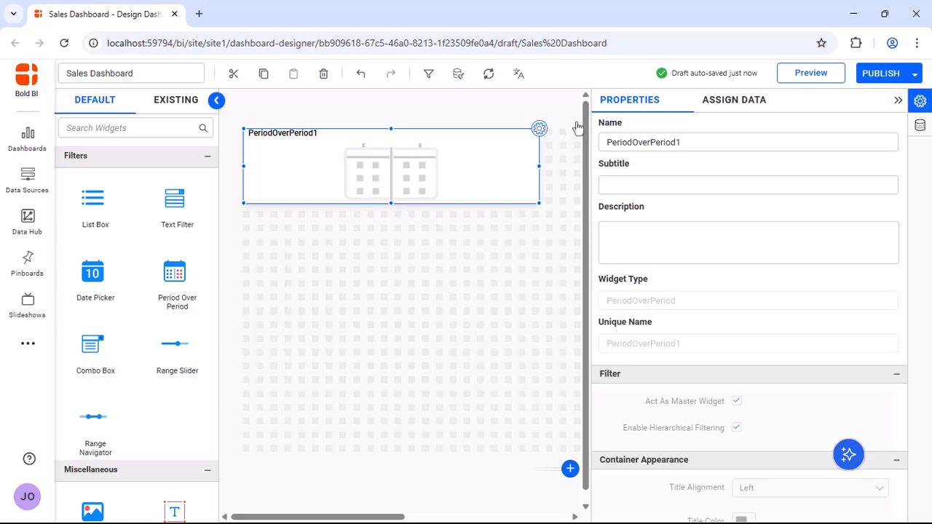
click(727, 105)
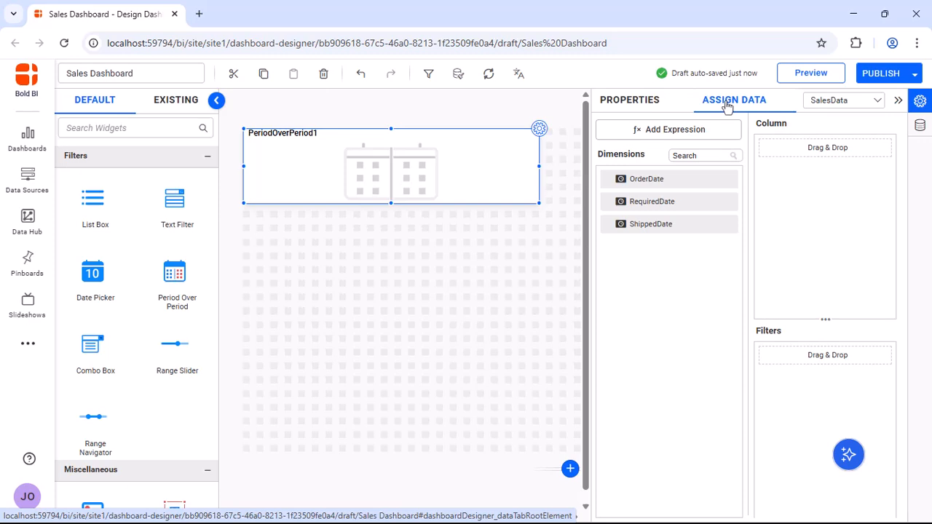
drag(703, 178, 777, 154)
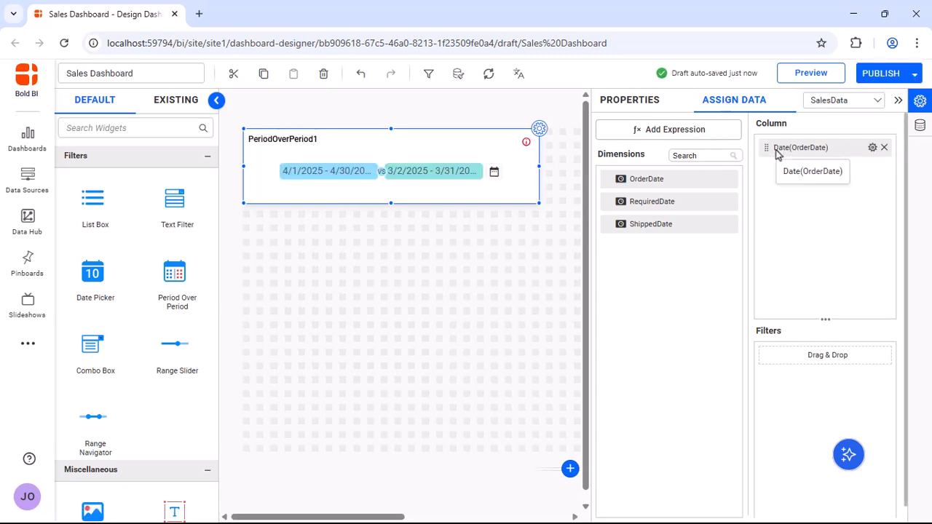
click(898, 100)
- Examine the preset options for the date range and the comparison period, leaving them as they are
click(494, 174)
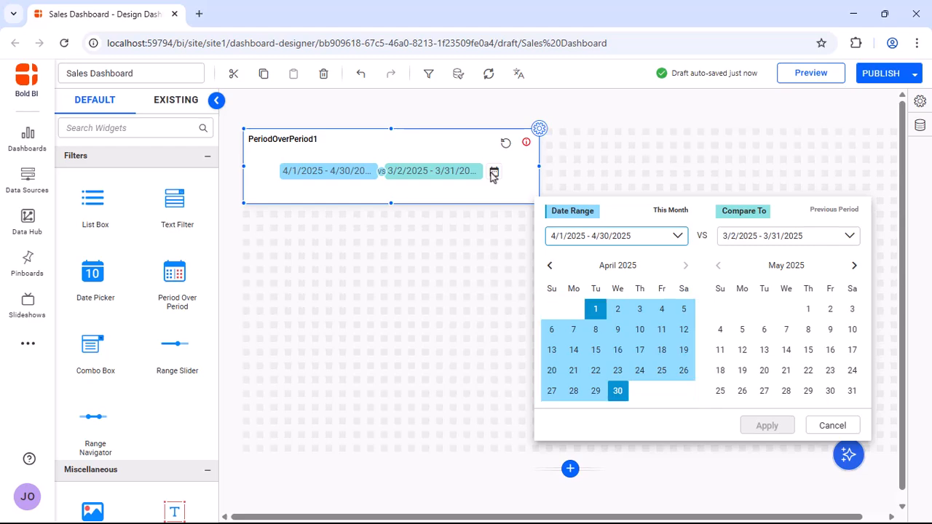
click(677, 238)
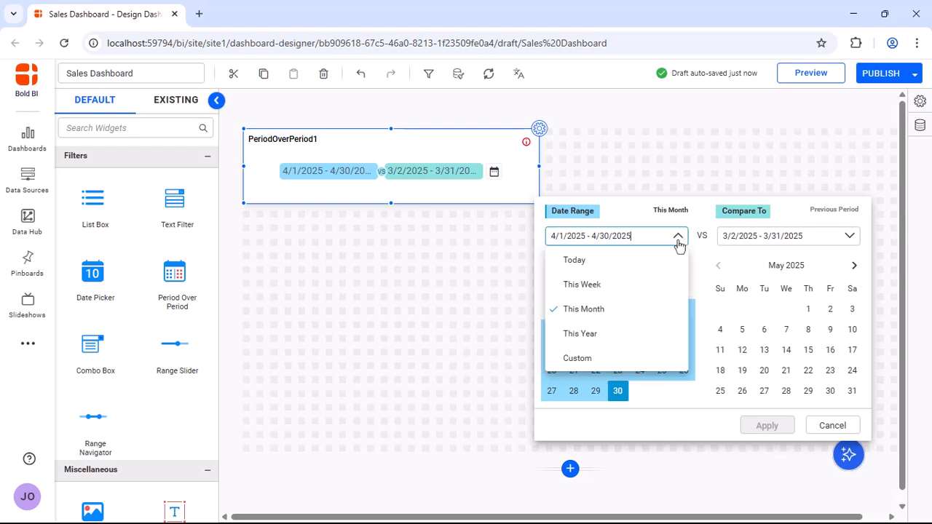
click(851, 241)
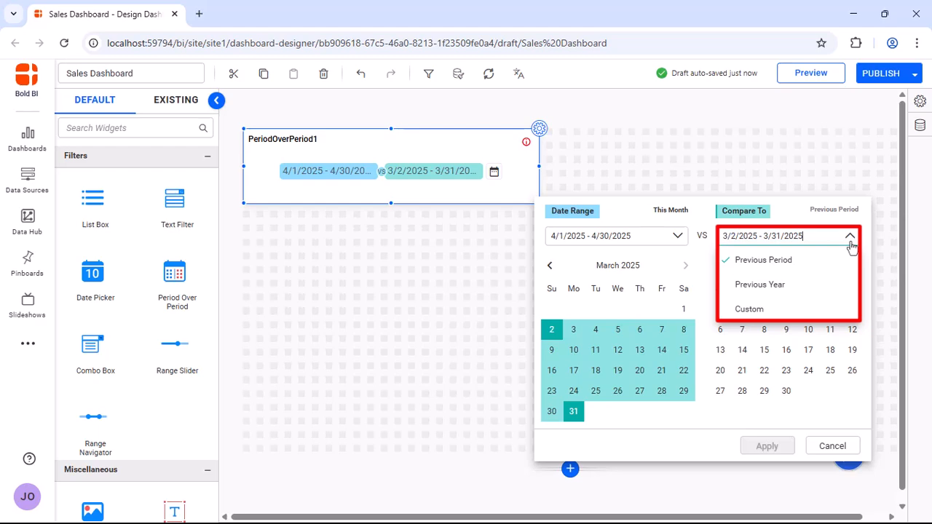
click(832, 446)
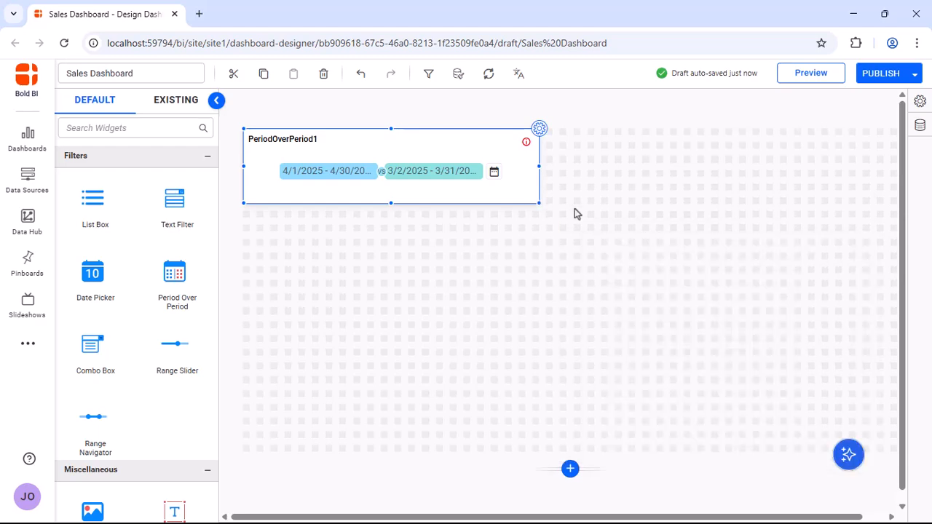
- Rename the Period Over Period widget as "Comparative Period Performance"
click(537, 131)
click(631, 106)
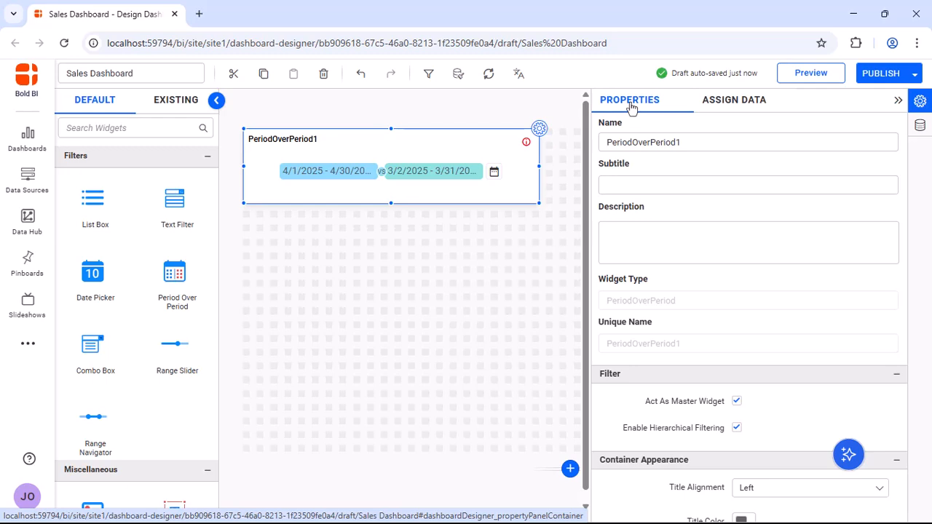
click(770, 143)
key(ctrl+a)
text(C)
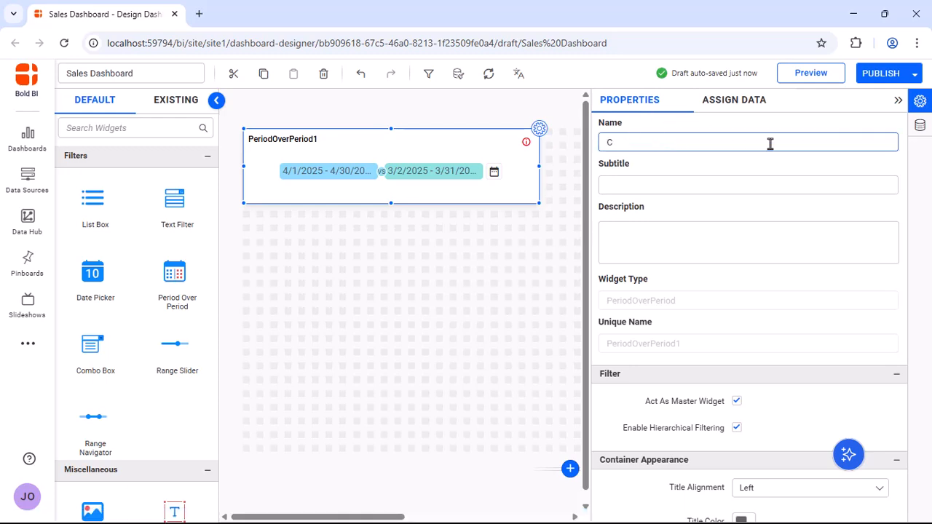
text(omparative Period Performance)
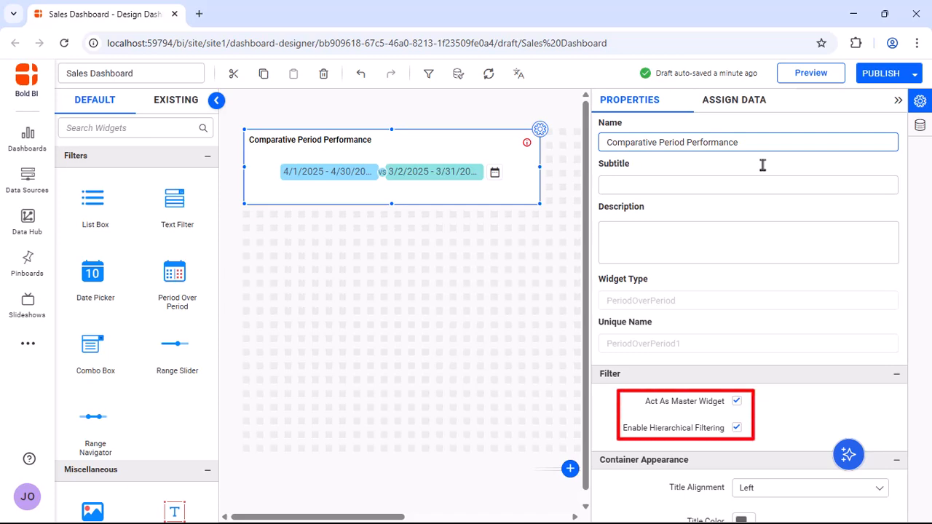
- Show the border of the Comparative Period Performance widget and turn off its shadow
scroll(852, 324, down, 5)
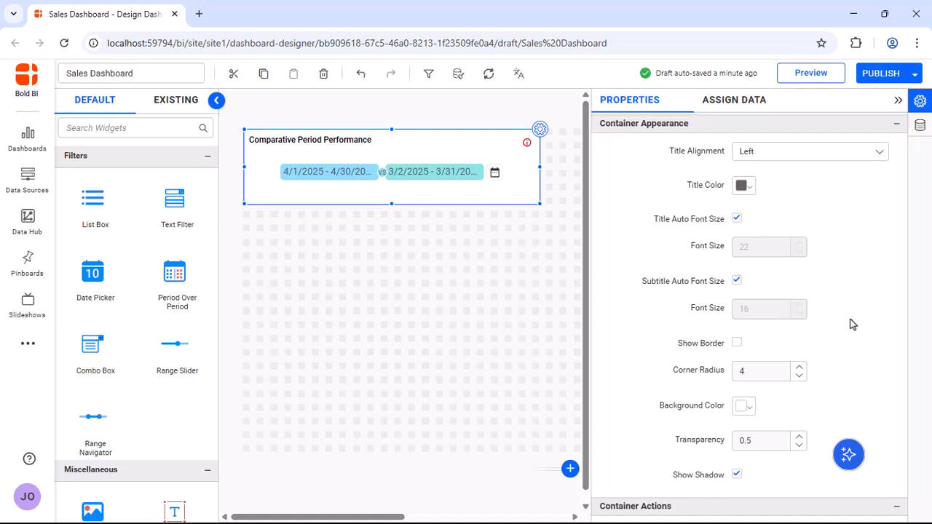
click(737, 343)
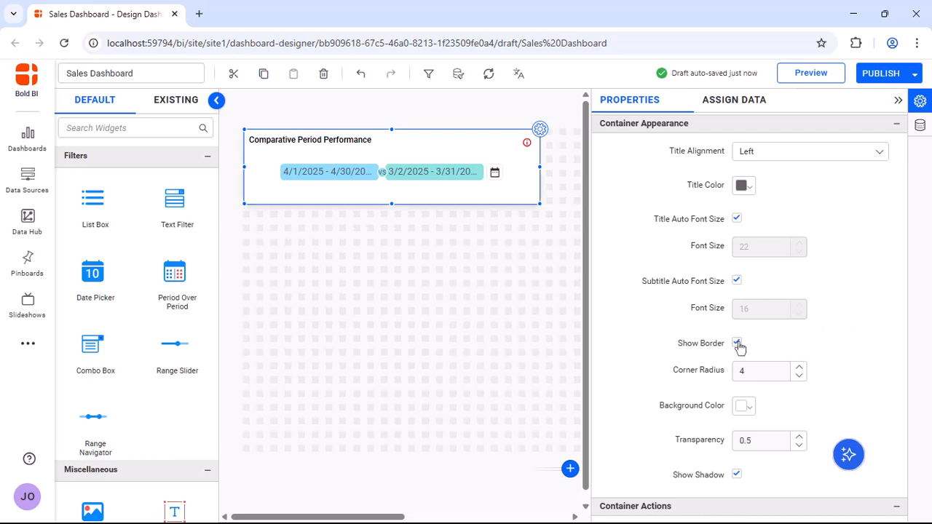
click(737, 475)
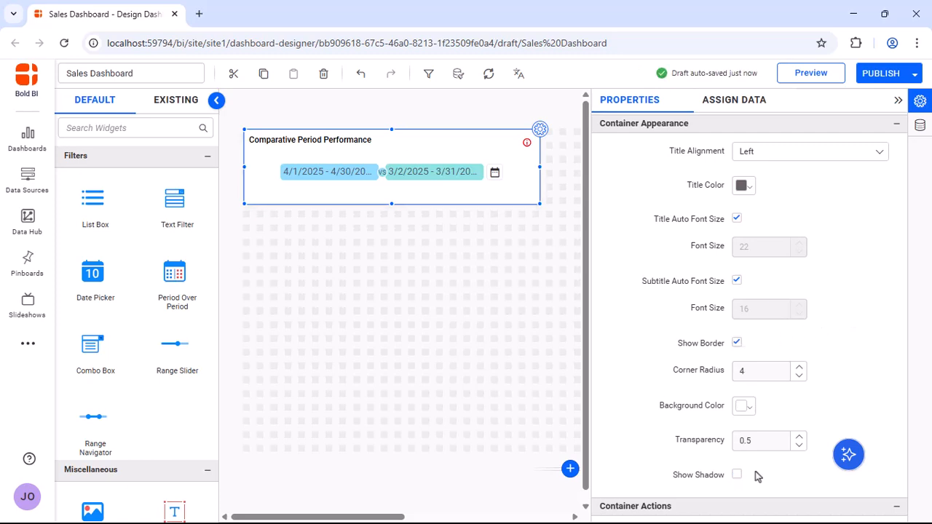
scroll(755, 472, down, 3)
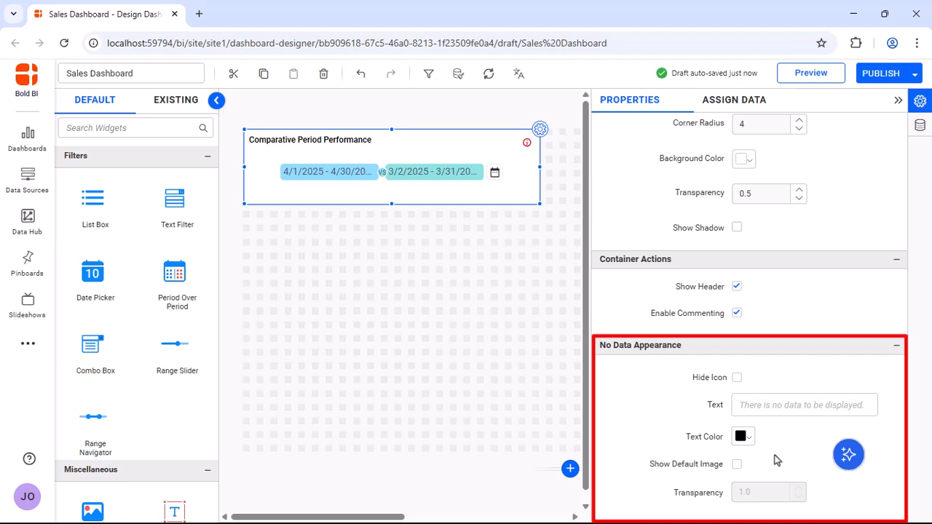
click(898, 100)
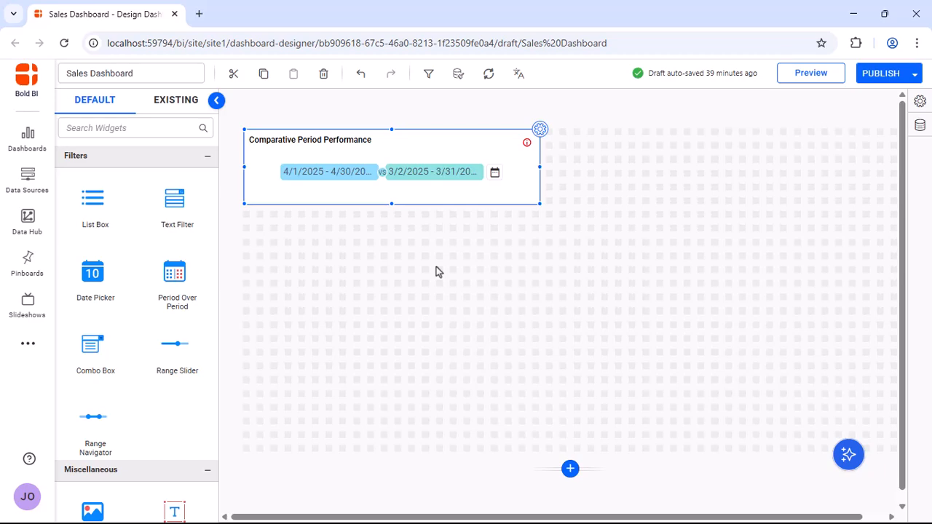
- Place a Bar chart directly below the period widget and enlarge it to the same width, down to the canvas's lower edge
scroll(123, 270, up, 18)
drag(95, 209, 246, 215)
drag(316, 285, 537, 446)
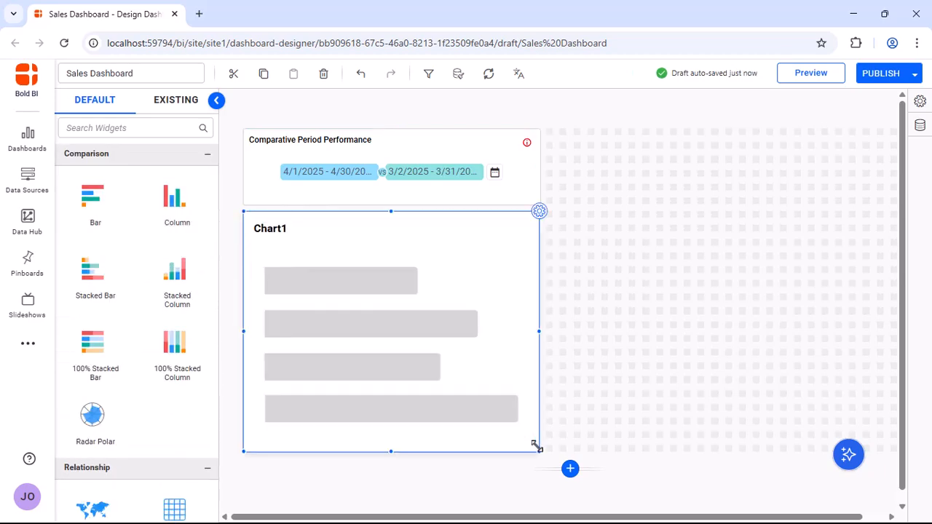
- Assign Sales as the bar chart's value and Country as its column
click(539, 211)
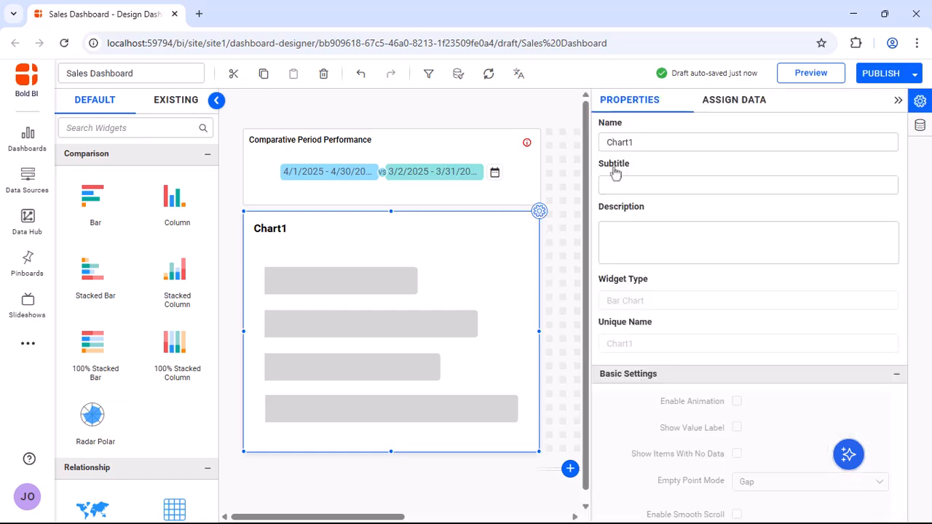
click(726, 102)
drag(708, 177, 778, 169)
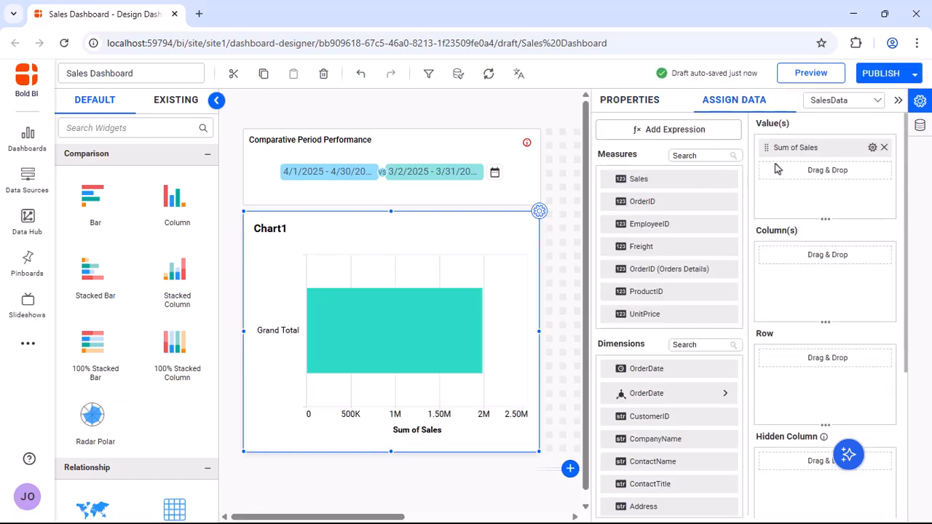
scroll(685, 451, down, 5)
drag(655, 458, 773, 279)
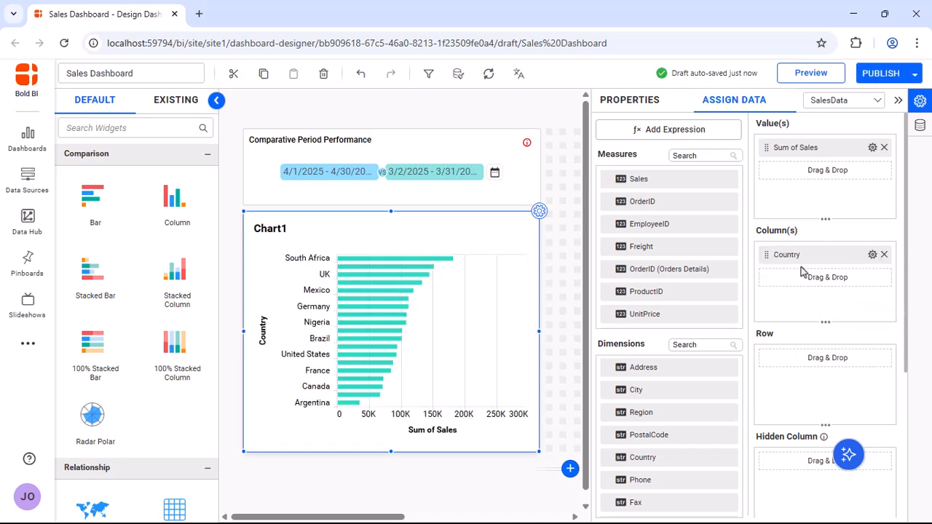
- Filter the chart's Country column by rank to the top 5, based on OrderDate in Date format
click(873, 254)
mouse_move(826, 320)
click(747, 329)
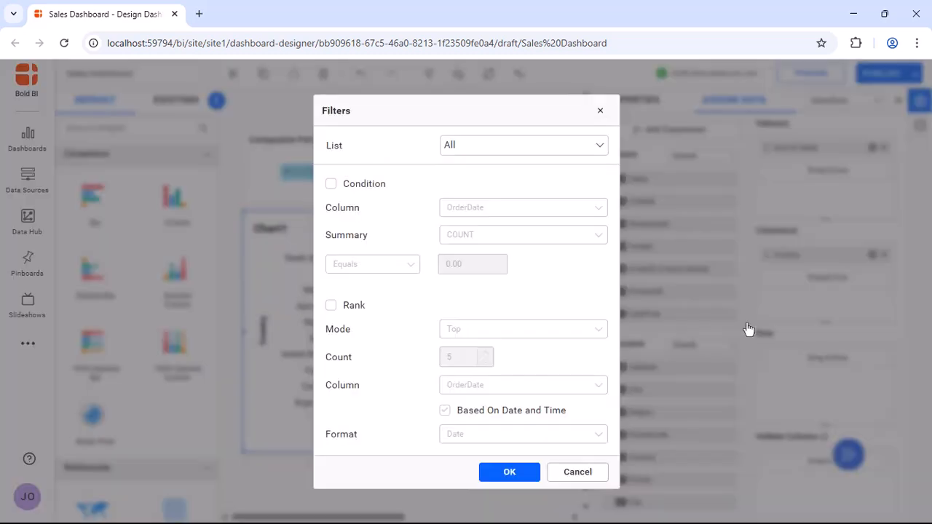
click(332, 306)
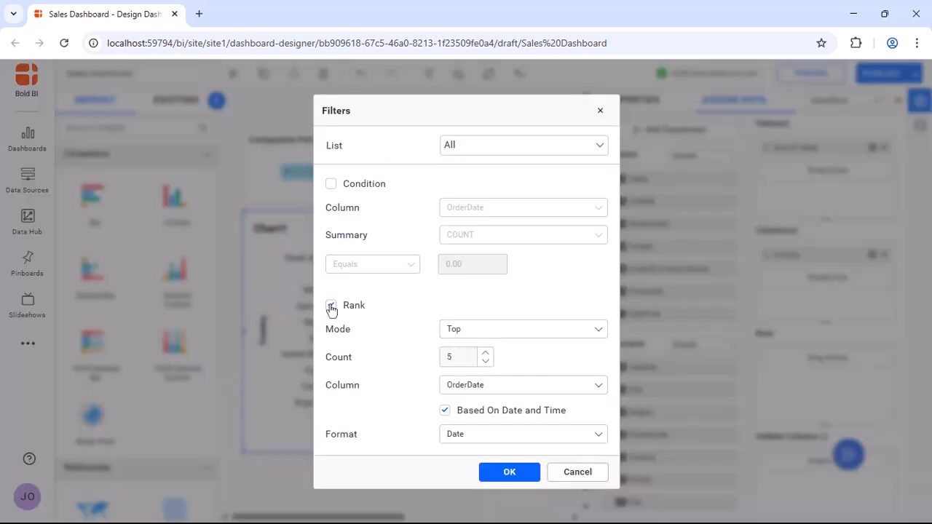
click(507, 473)
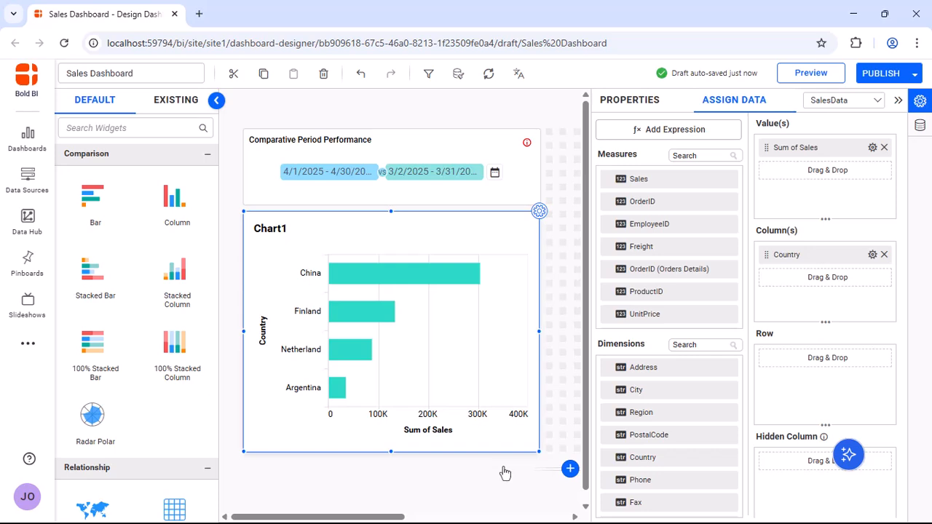
- Name the bar chart "Top 5 Countries by Sales", show its border and turn off its shadow
click(639, 104)
double_click(727, 140)
text(Top 5 Countries by Sales)
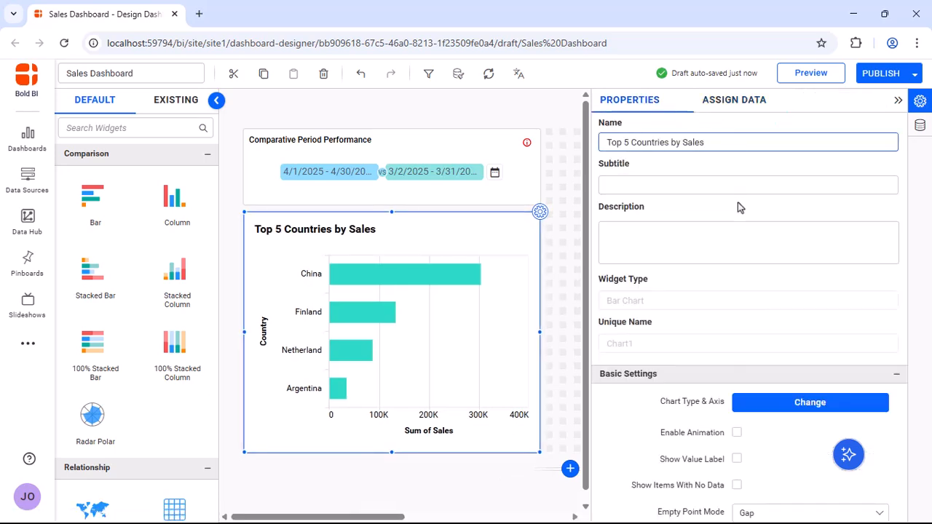
scroll(738, 208, down, 10)
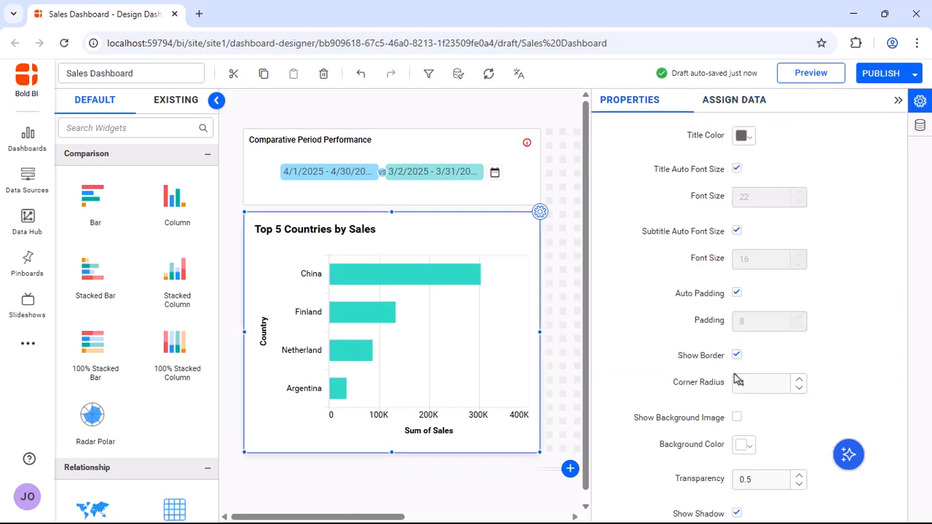
click(899, 101)
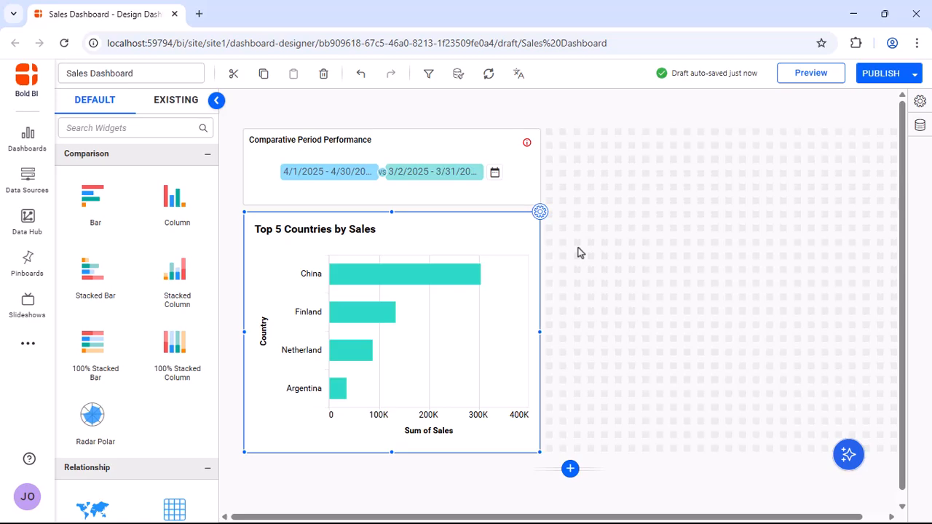
- Make the Top 5 Countries by Sales chart a listener of the Comparative Period Performance widget in the filter configuration
click(428, 74)
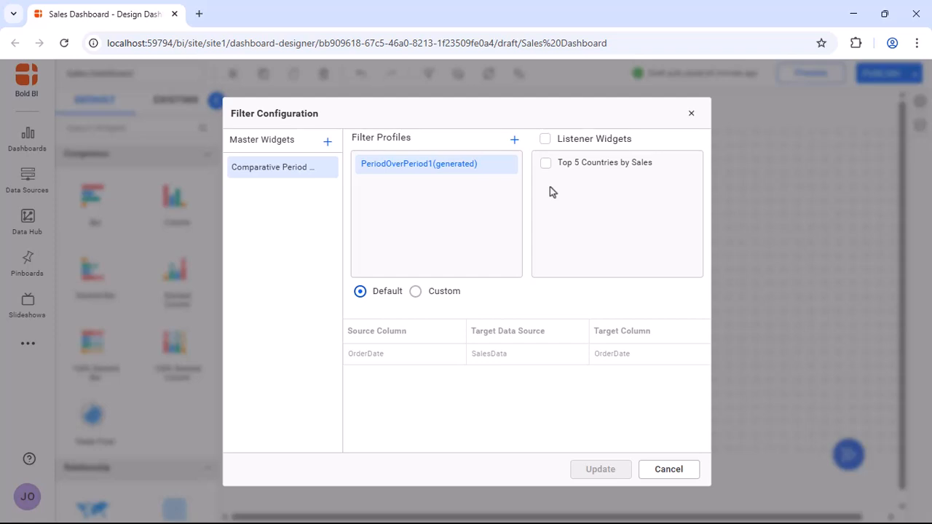
click(546, 163)
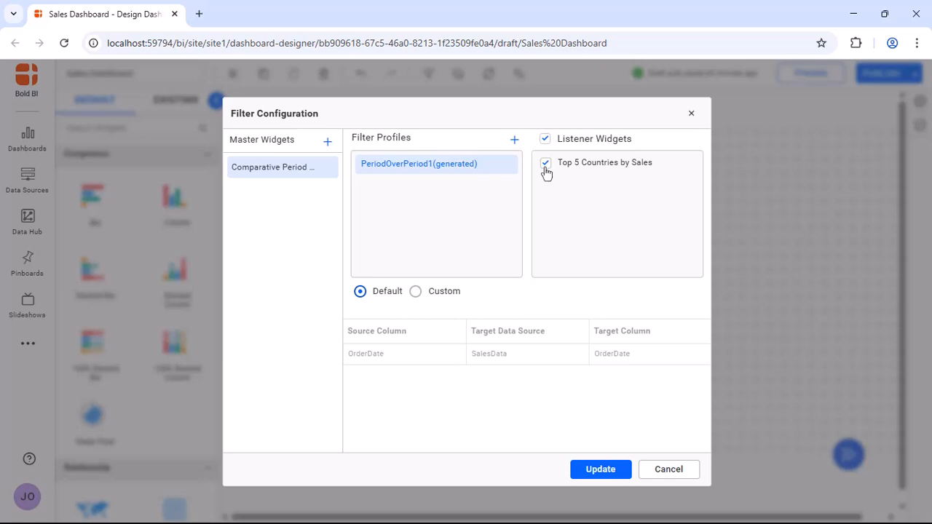
click(598, 470)
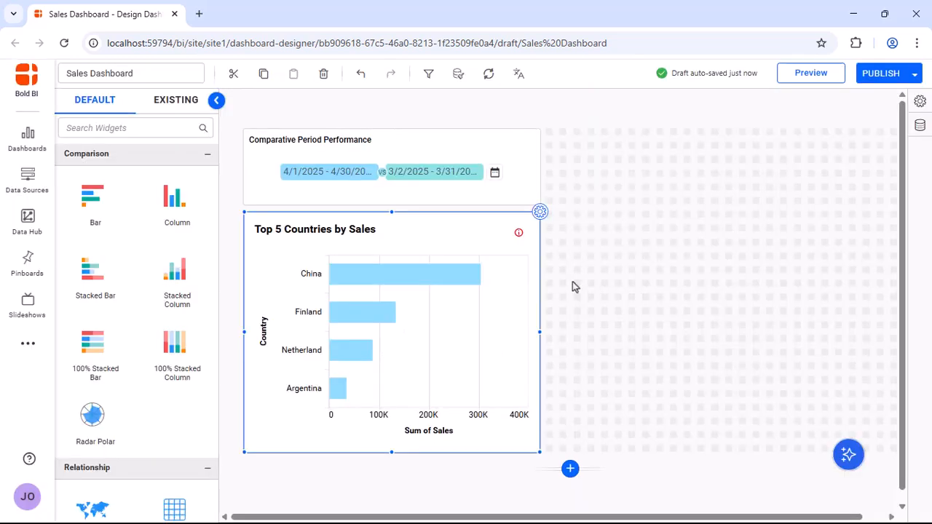
- Preview the dashboard and apply a custom date range of 1/1/2025 to 4/30/2025 in the period filter
click(812, 73)
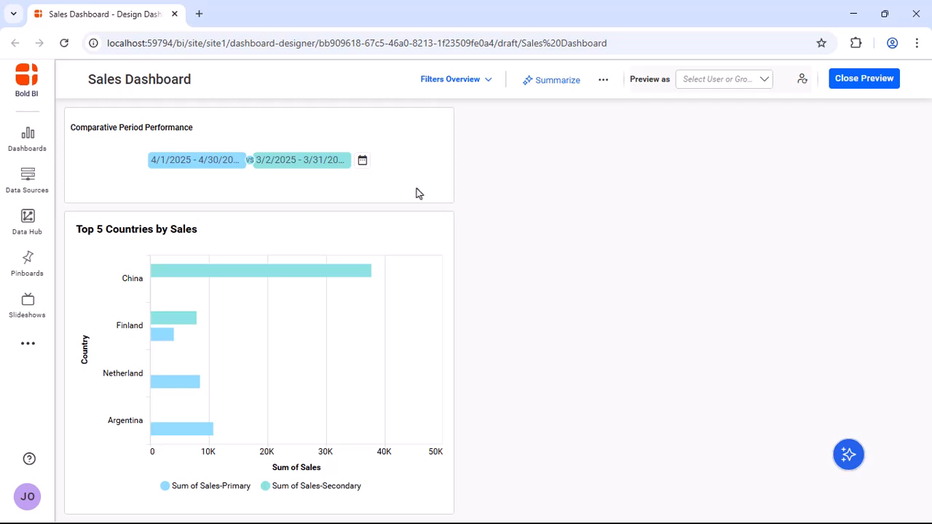
click(362, 161)
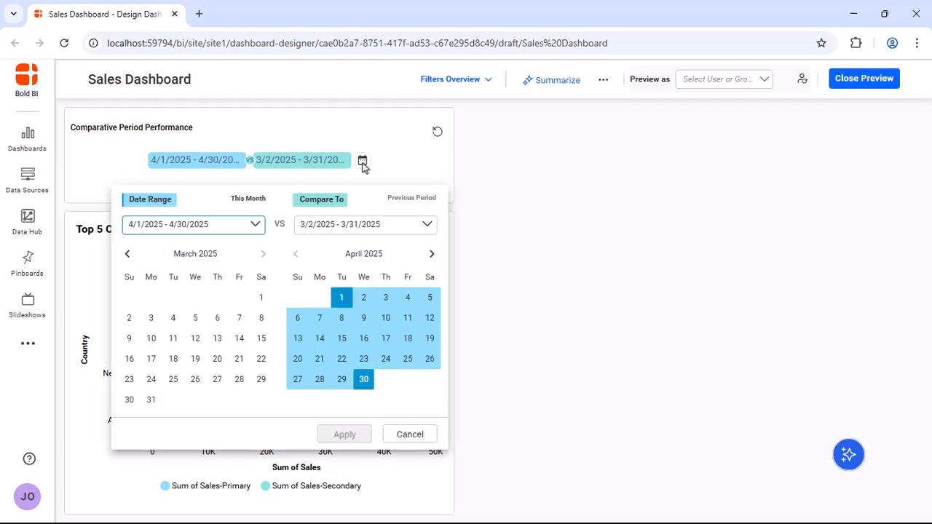
click(127, 253)
click(128, 253)
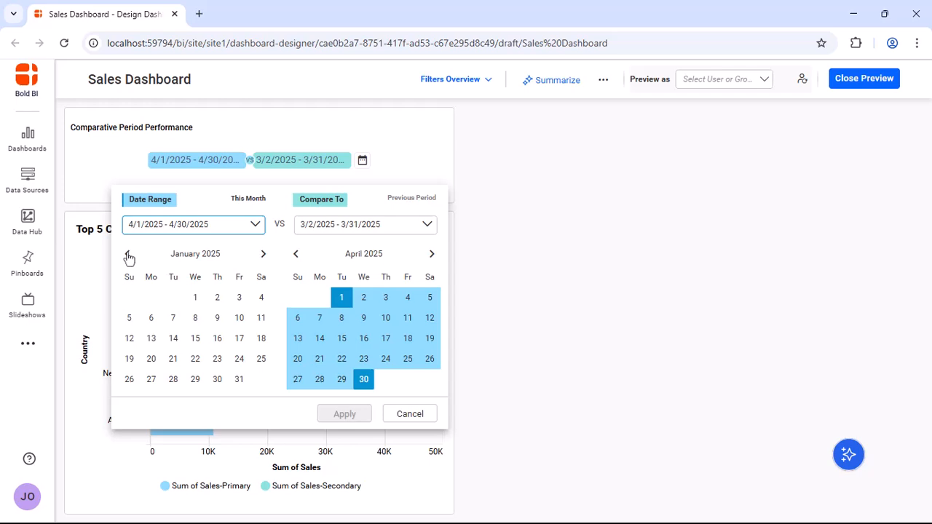
click(195, 297)
click(363, 379)
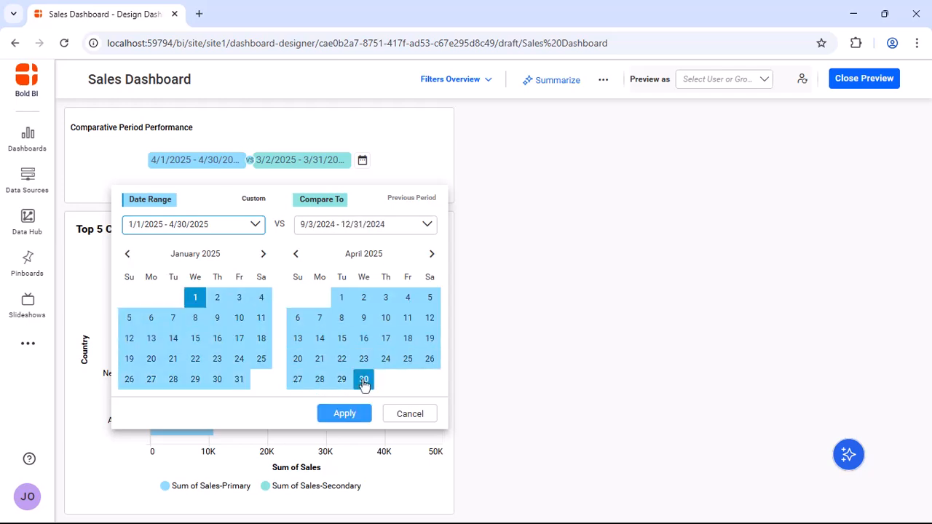
click(356, 413)
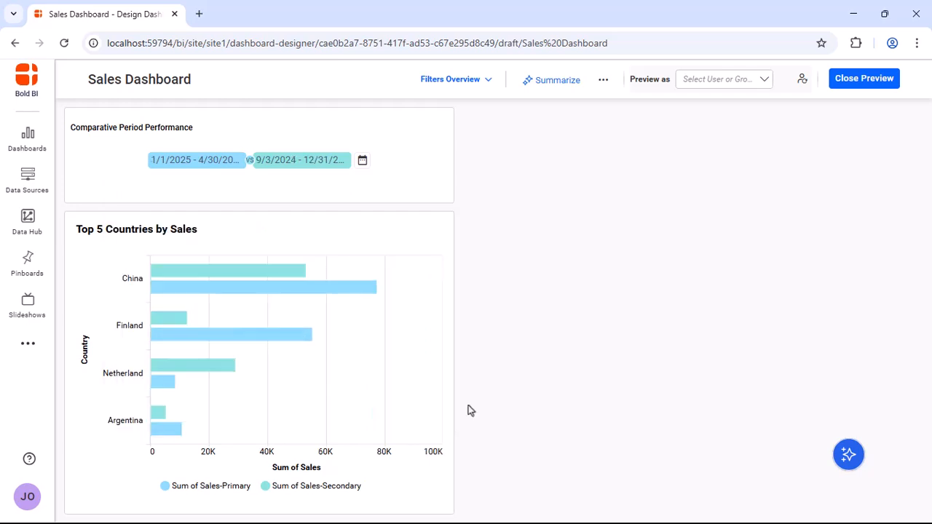